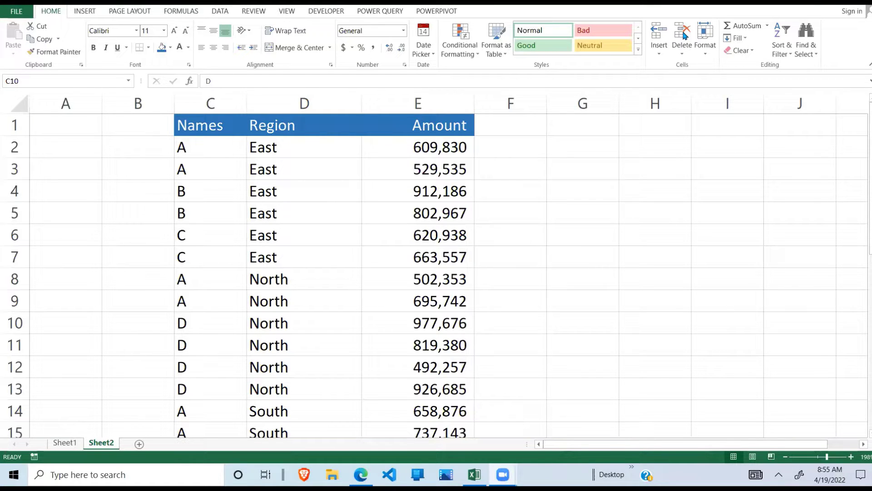
Switch to Sheet1 and examine the Names, Region and Amount records and how the names are ordered.
left_click(64, 443)
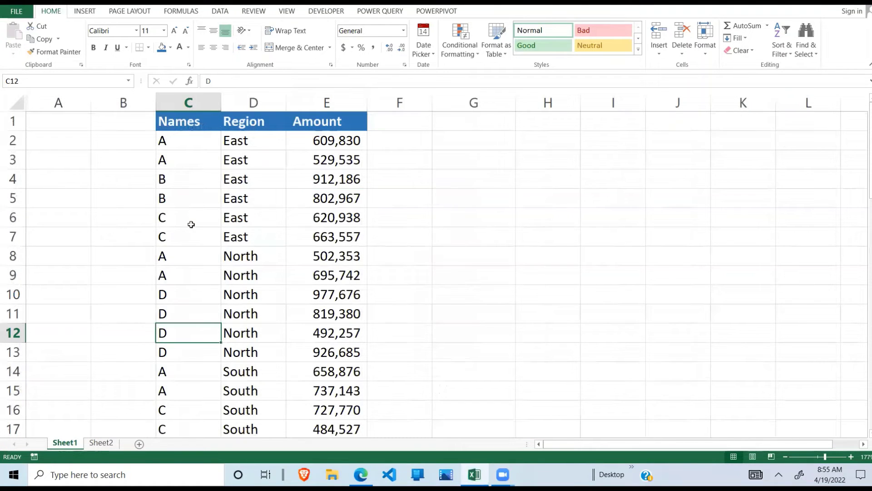
left_click(191, 224)
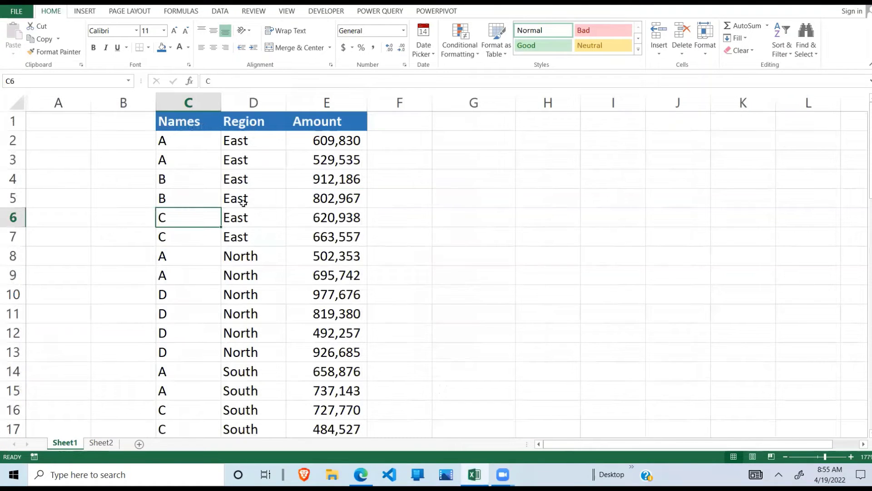
left_click_drag(186, 126, 328, 372)
left_click(580, 243)
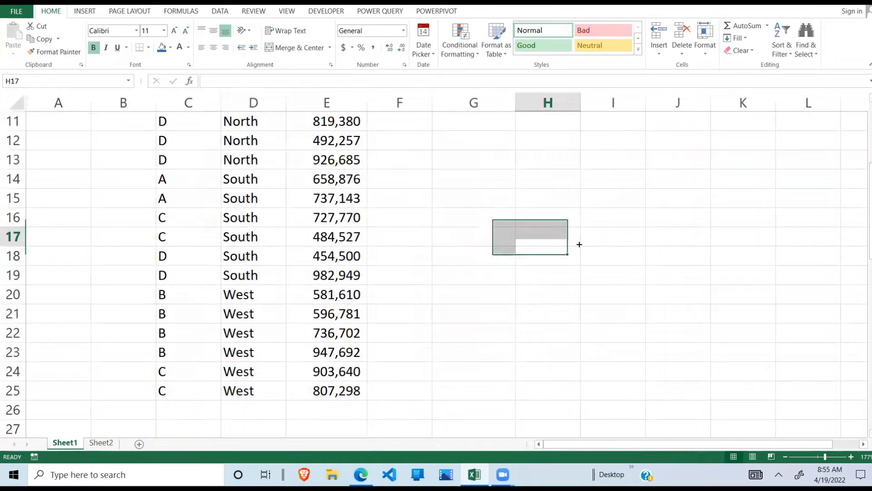
left_click(197, 280)
key("Up")
key("Up")
key("Up")
key("Up")
key("Up")
key("Up")
key("Up")
key("Up")
key("Up")
key("Up")
key("Up")
key("Up")
key("Up")
key("Up")
key("Up")
key("Up")
key("Up")
key("Up")
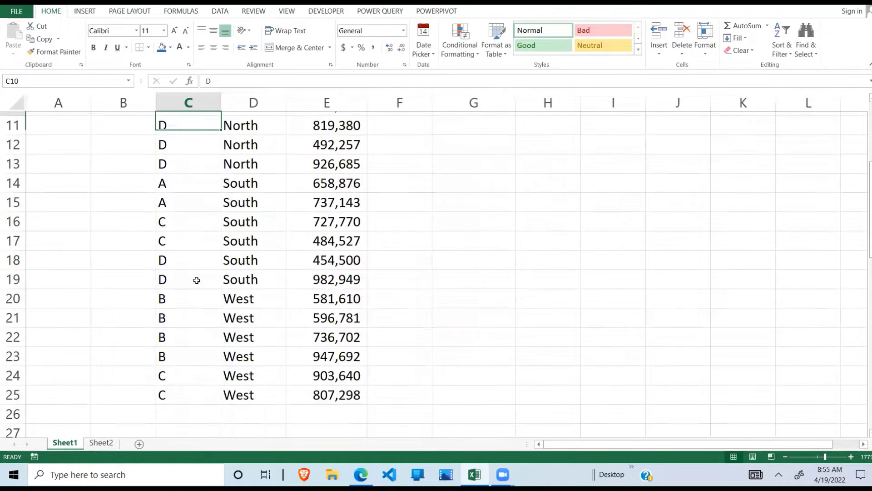
key("Down")
key("Down")
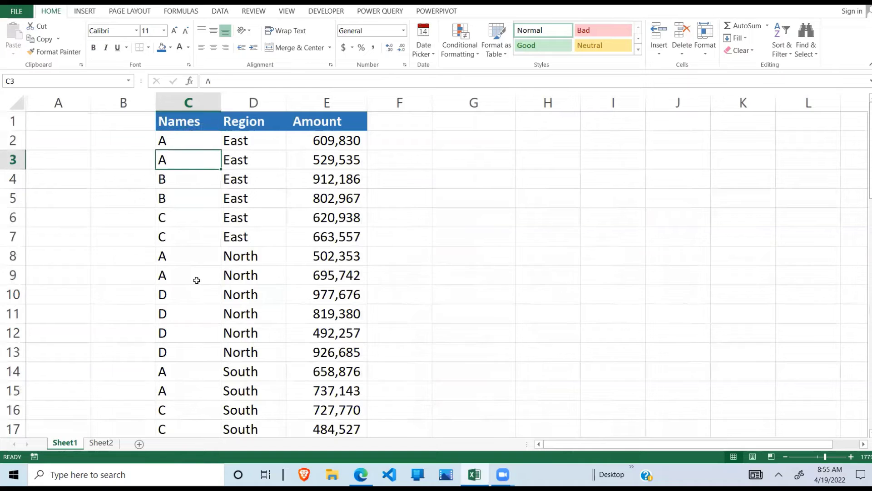
left_click(230, 243)
left_click_drag(180, 142, 181, 260)
left_click(188, 310)
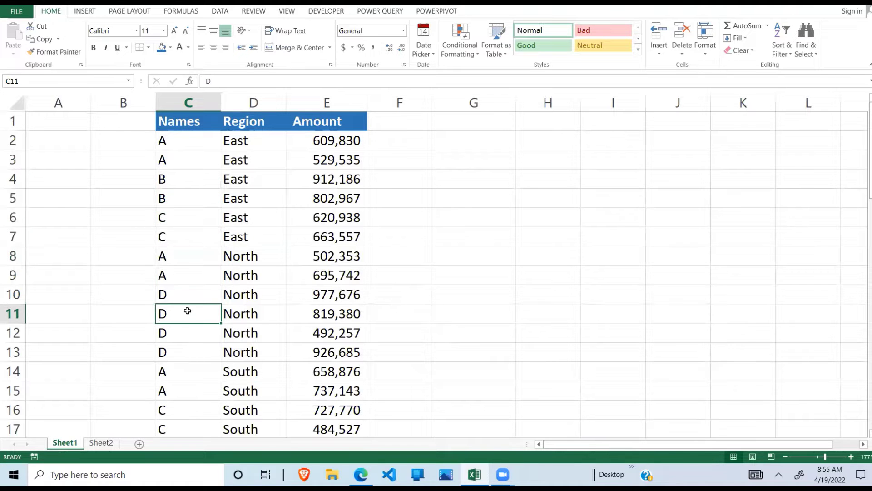
left_click(174, 140)
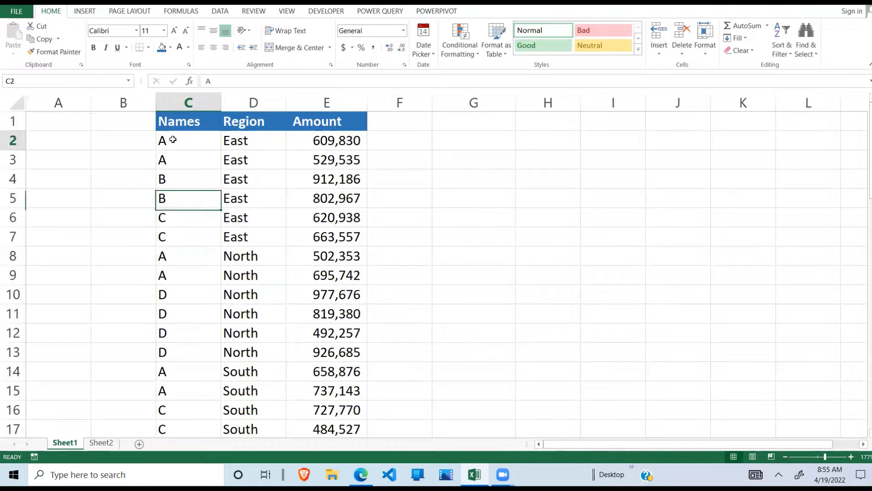
Sort the data range C1:E25 by the Names column, on values, from A to Z.
left_click_drag(180, 121, 319, 395)
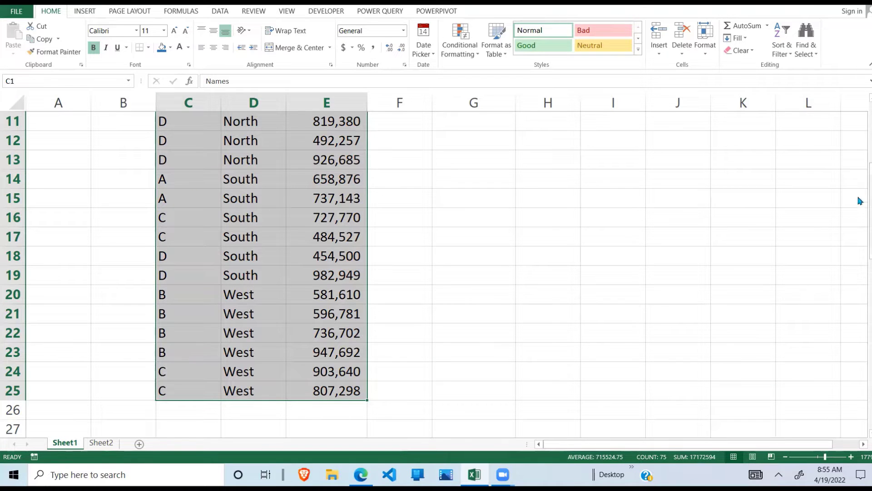
left_click_drag(871, 200, 870, 175)
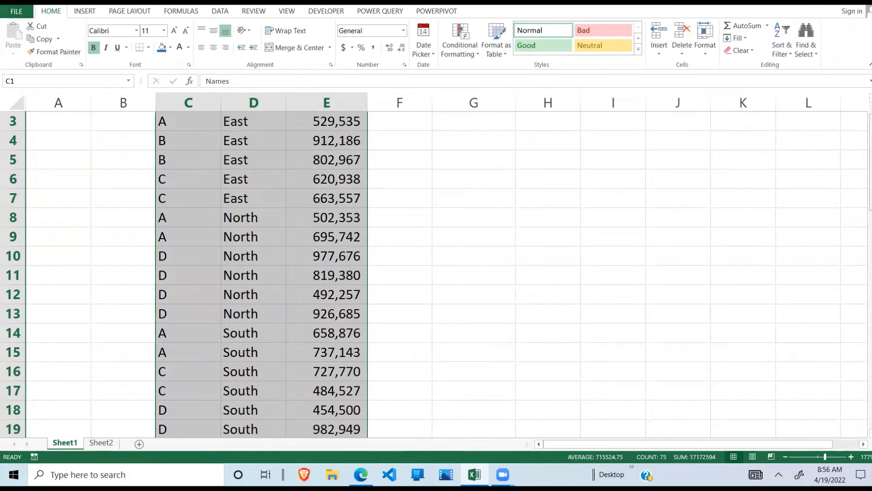
left_click_drag(870, 175, 870, 166)
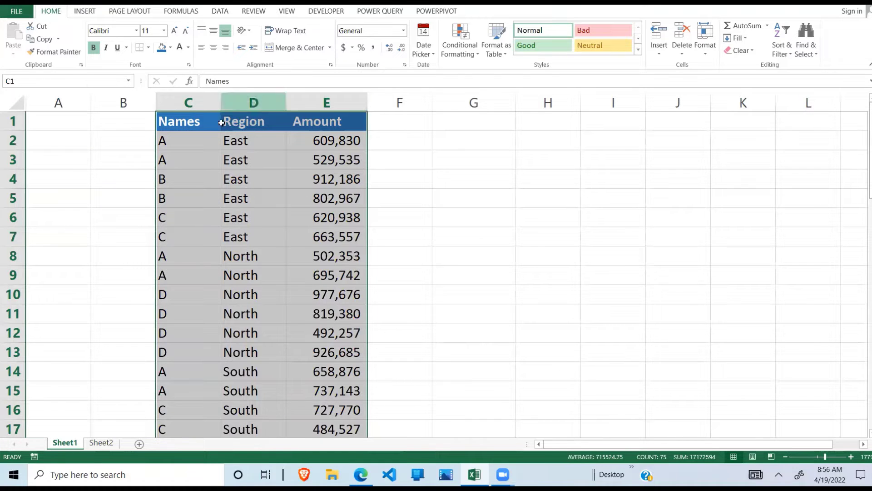
left_click(217, 14)
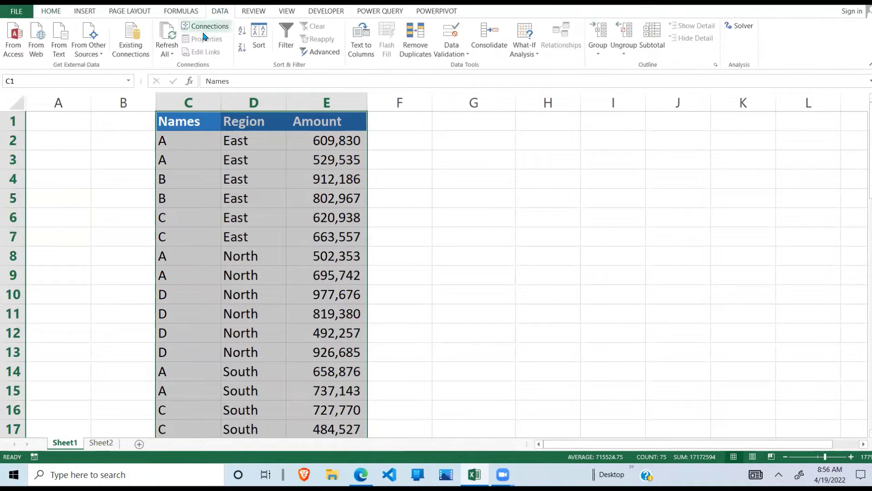
left_click(256, 38)
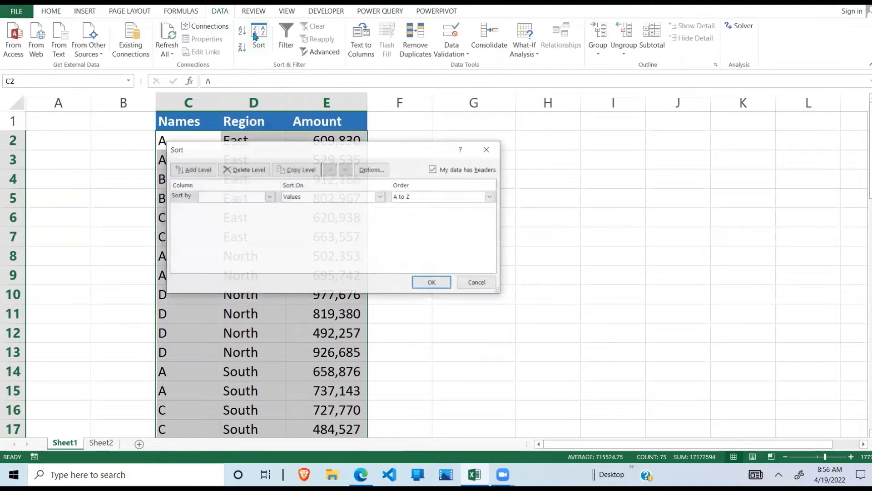
left_click(270, 196)
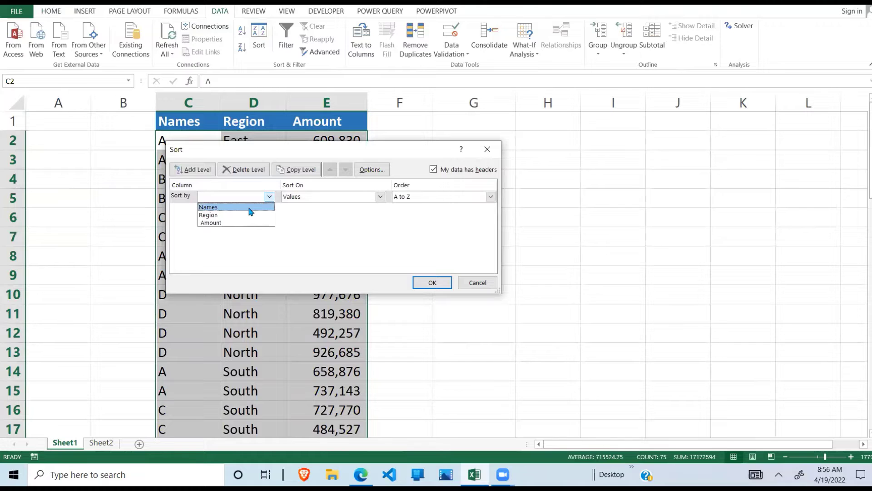
left_click(250, 209)
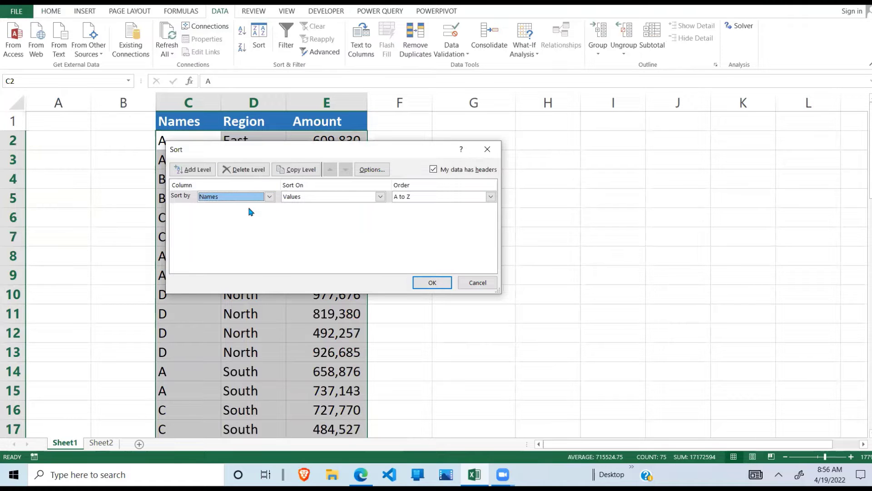
left_click(429, 282)
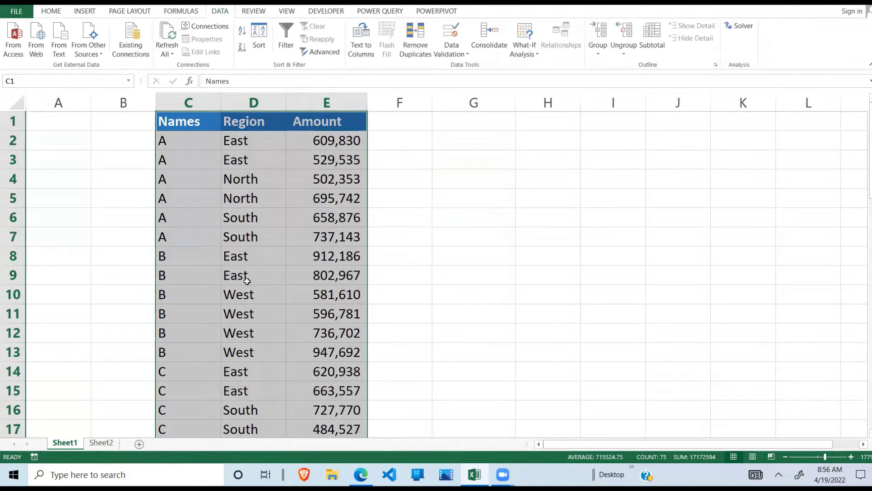
Examine the sorted records group by group for names A, B and C, including the rows where each group changes.
left_click(246, 279)
left_click(168, 138)
left_click_drag(225, 146, 332, 240)
left_click_drag(181, 260, 289, 349)
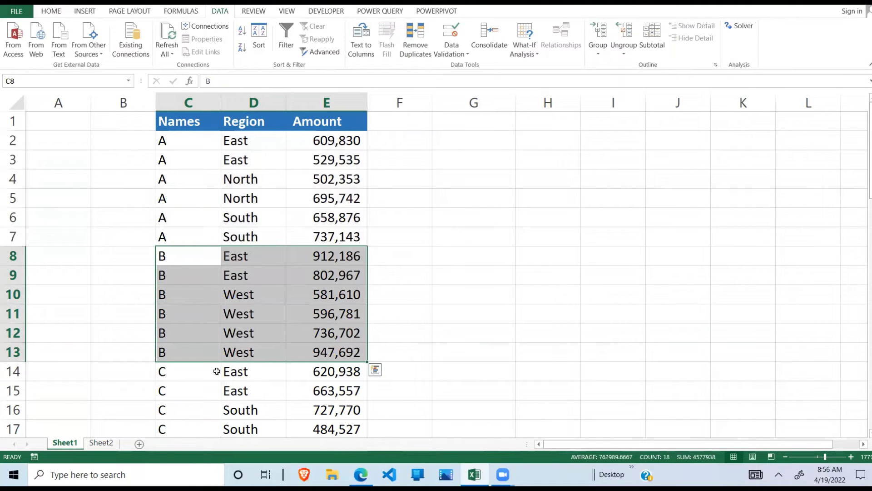
left_click_drag(175, 370, 309, 436)
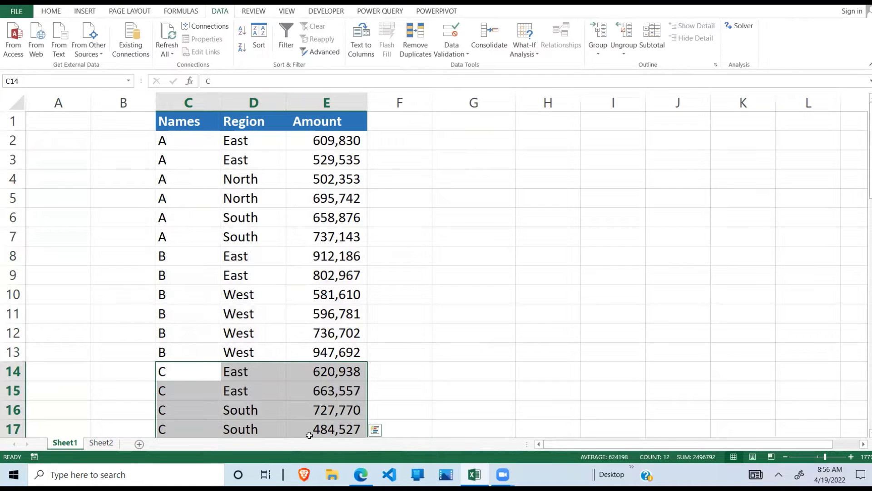
left_click(260, 395)
left_click(260, 299)
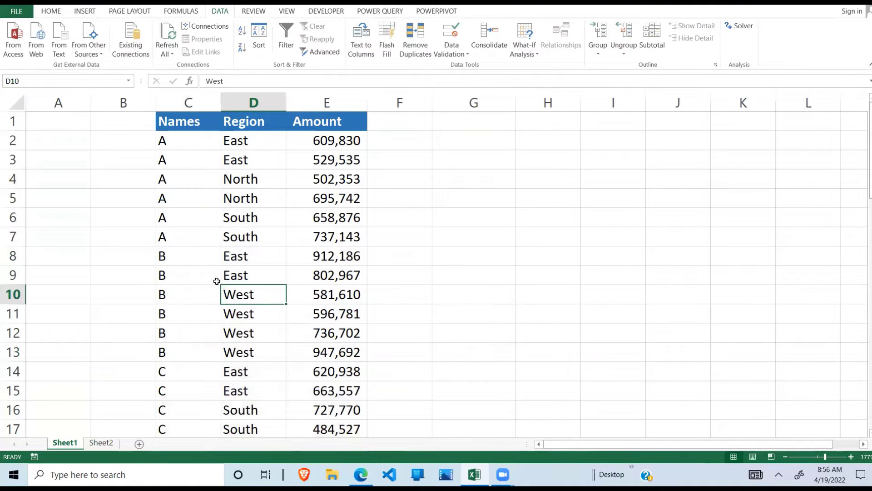
left_click(189, 256)
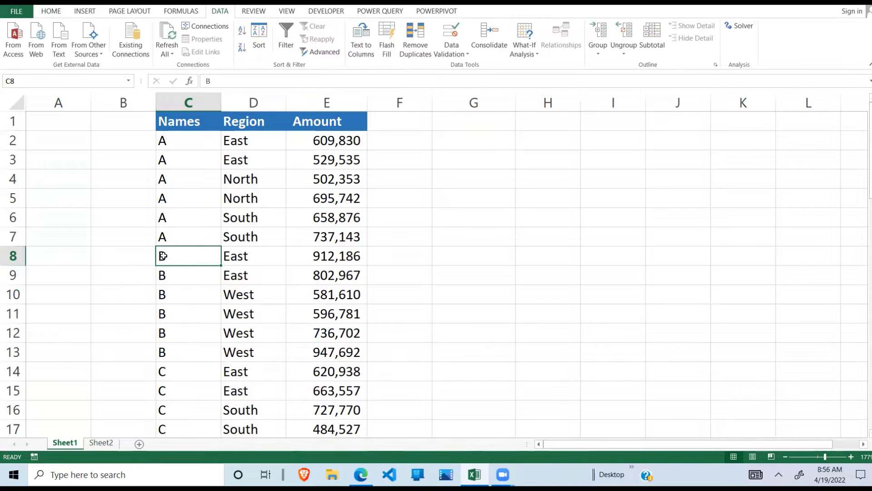
left_click(9, 257)
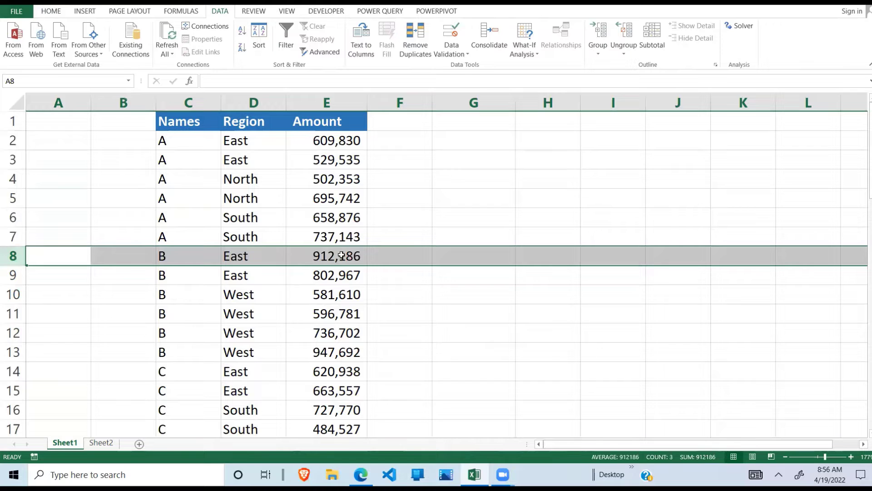
left_click_drag(327, 140, 331, 238)
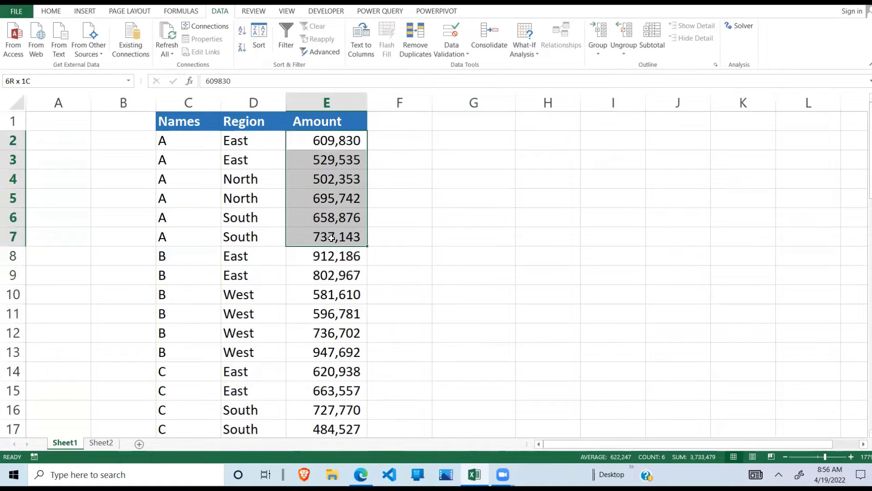
left_click_drag(108, 376, 375, 407)
left_click_drag(343, 229, 341, 355)
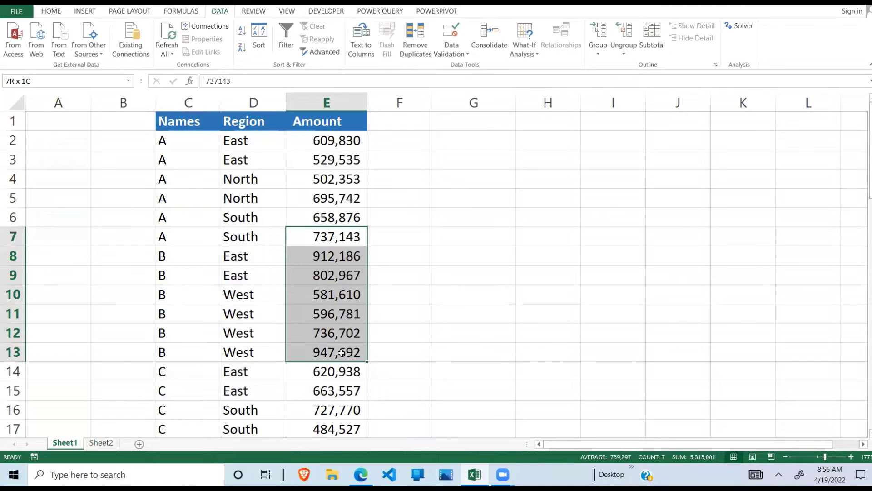
left_click_drag(245, 371, 228, 395)
left_click(272, 395)
left_click(215, 329)
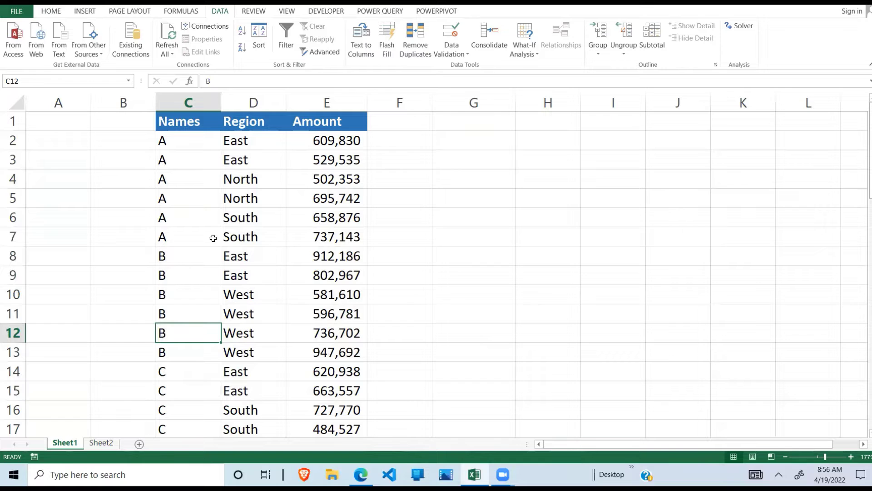
Add subtotals to the data at each change in Names, using the Sum function on the Amount column.
left_click(244, 275)
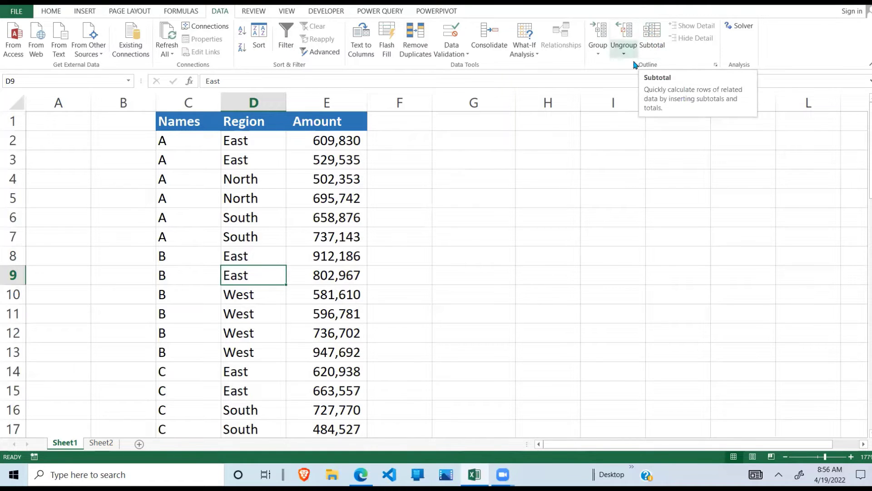
left_click(653, 42)
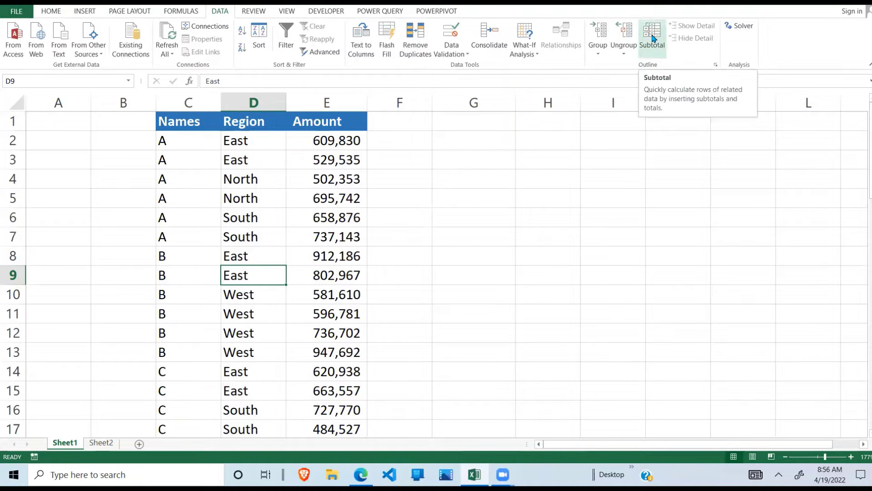
left_click(653, 40)
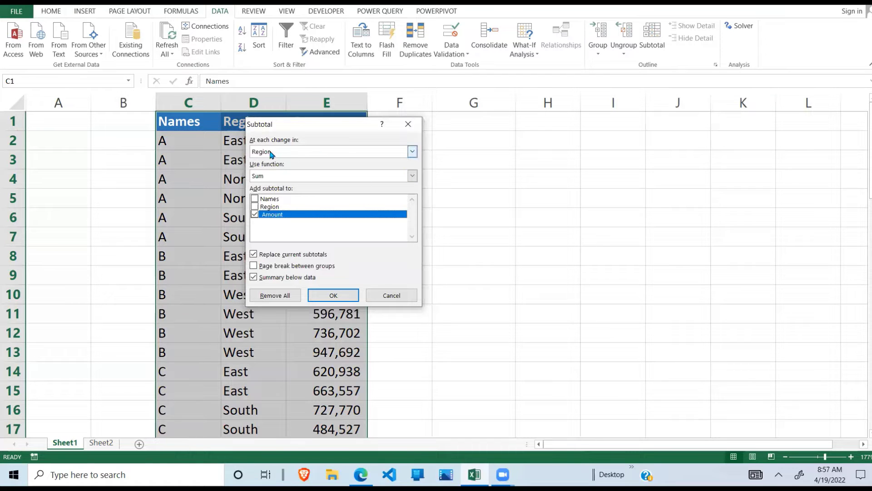
left_click(413, 153)
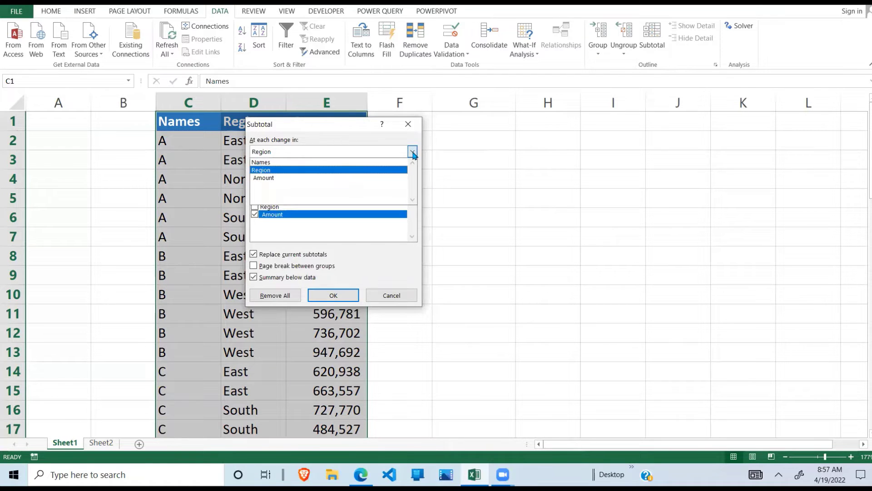
left_click(360, 164)
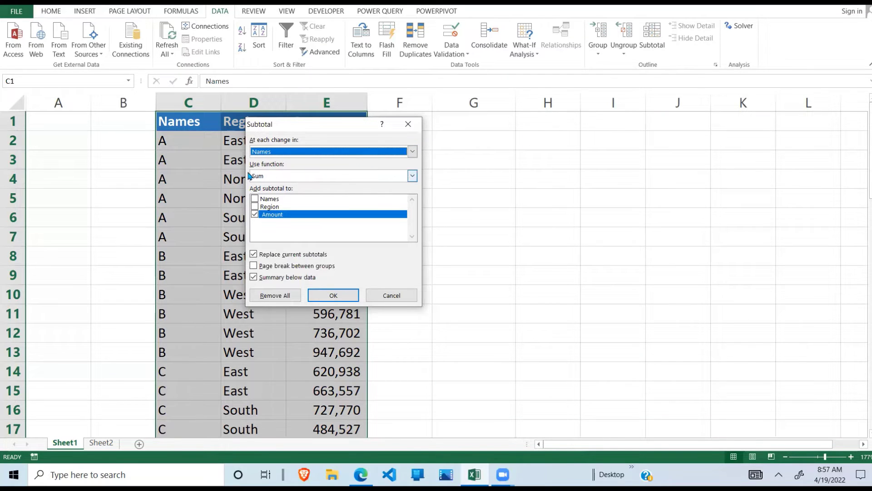
left_click(412, 177)
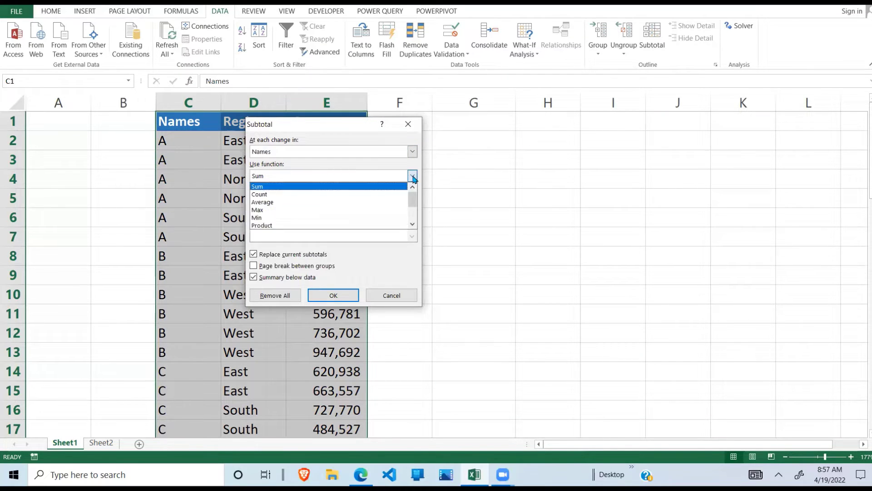
left_click(369, 186)
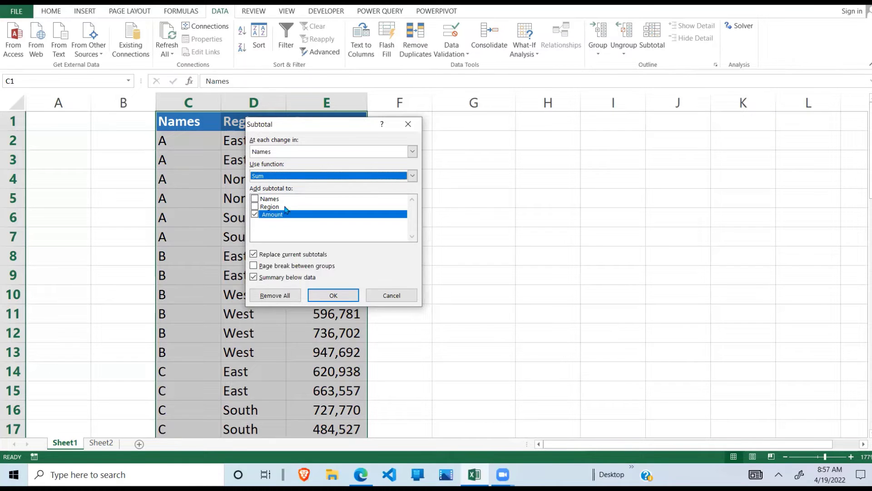
left_click_drag(327, 124, 478, 121)
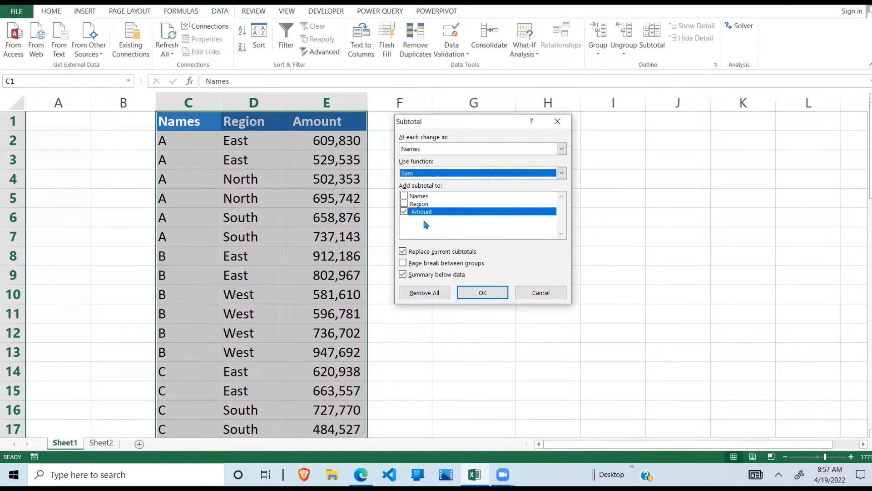
left_click(483, 293)
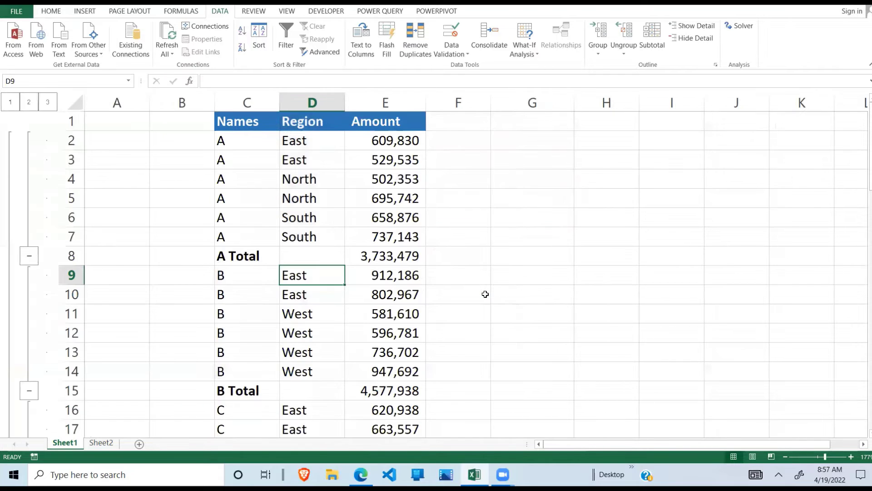
Examine the inserted total rows for names A, B, C and D and the Grand Total row below them.
left_click(339, 340)
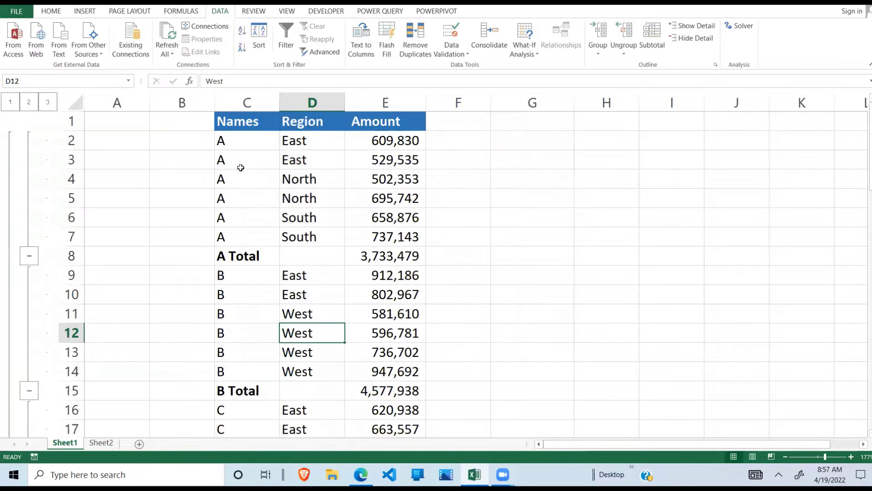
left_click_drag(232, 149, 391, 256)
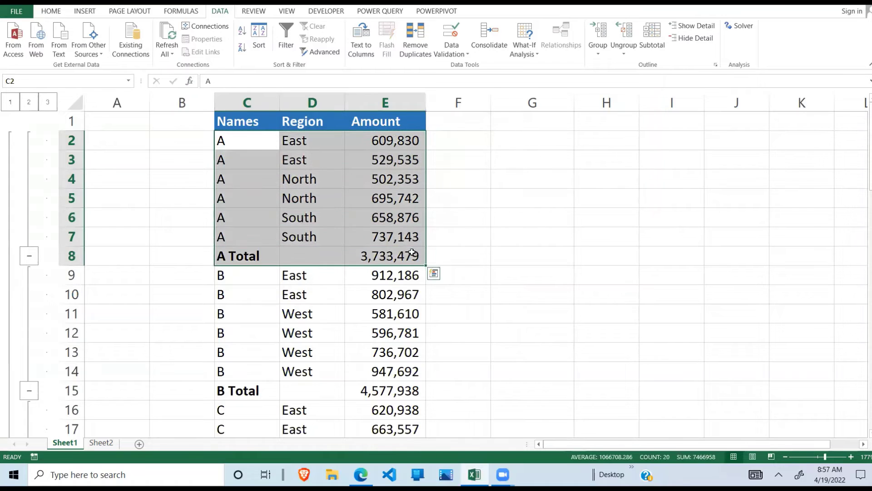
left_click_drag(230, 256, 400, 256)
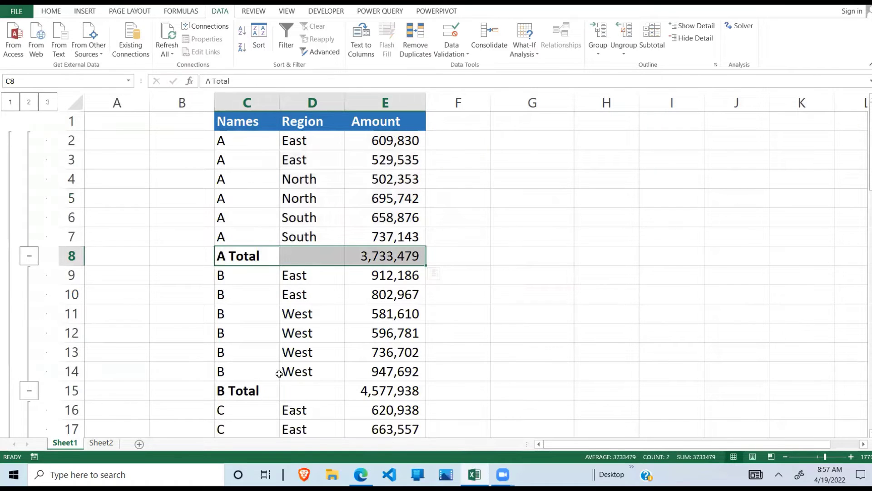
left_click_drag(246, 387, 382, 389)
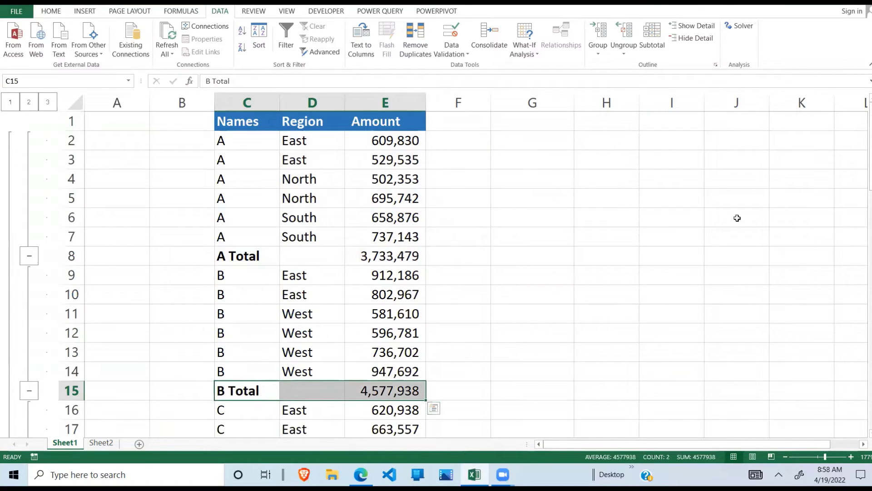
left_click_drag(870, 181, 870, 234)
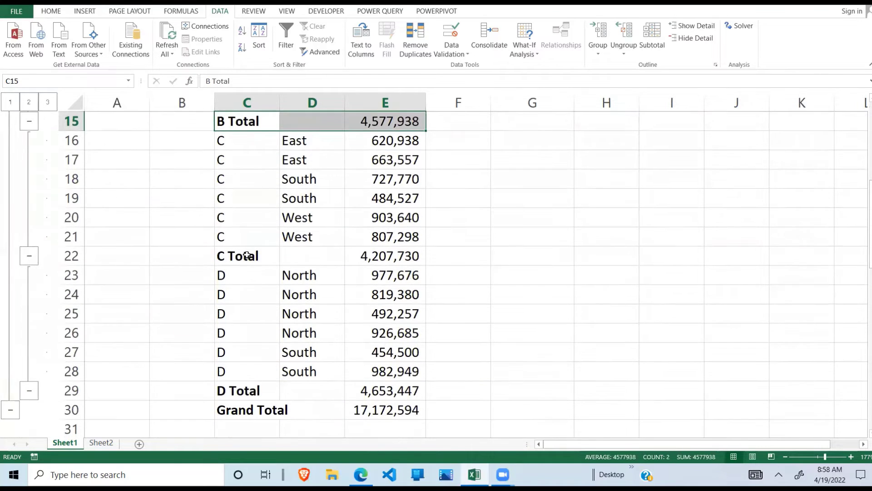
left_click_drag(243, 255, 412, 236)
left_click_drag(252, 394, 360, 391)
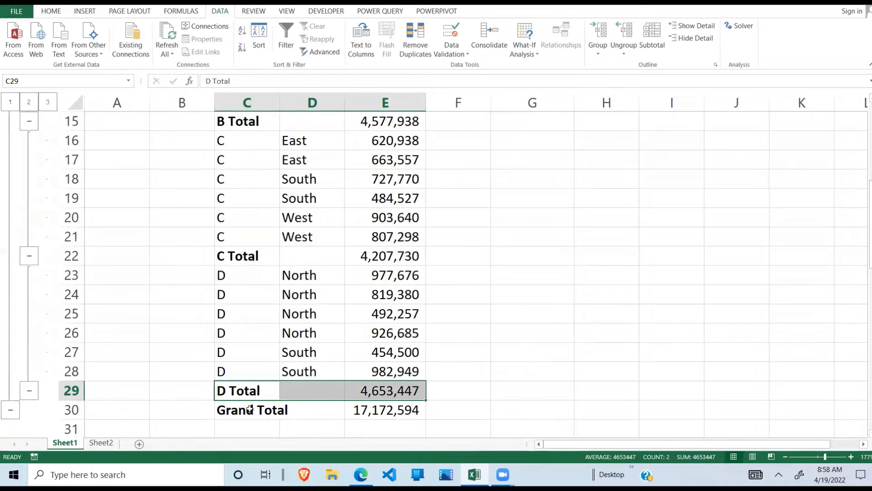
left_click_drag(249, 409, 406, 399)
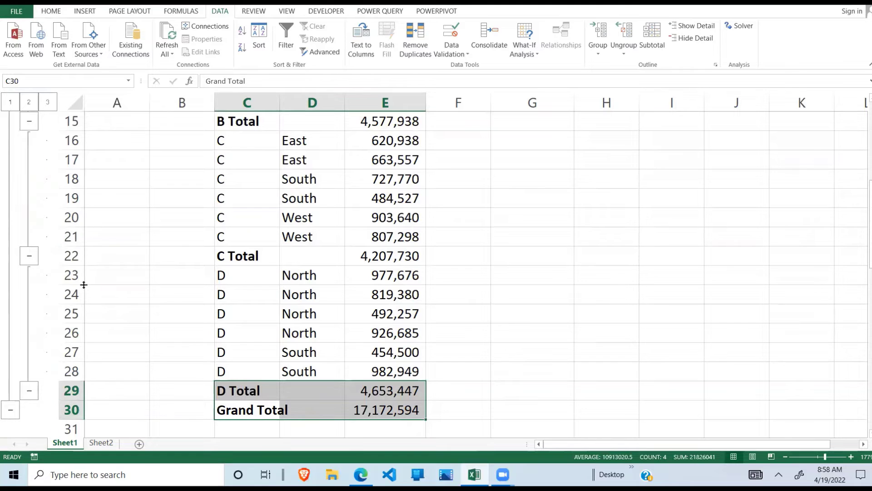
Compare the Sheet1 subtotal outline at levels 1, 2 and 3, finishing with all detail rows displayed at level 3.
left_click(10, 102)
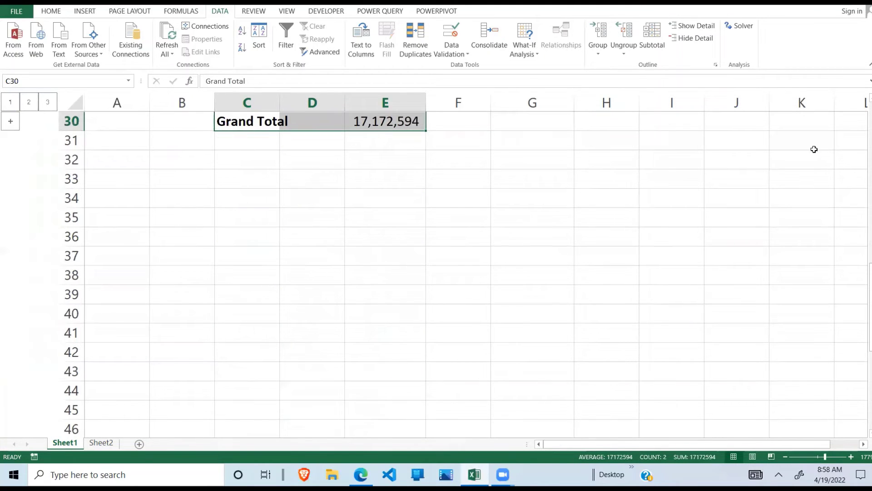
left_click_drag(870, 307, 870, 205)
left_click(29, 102)
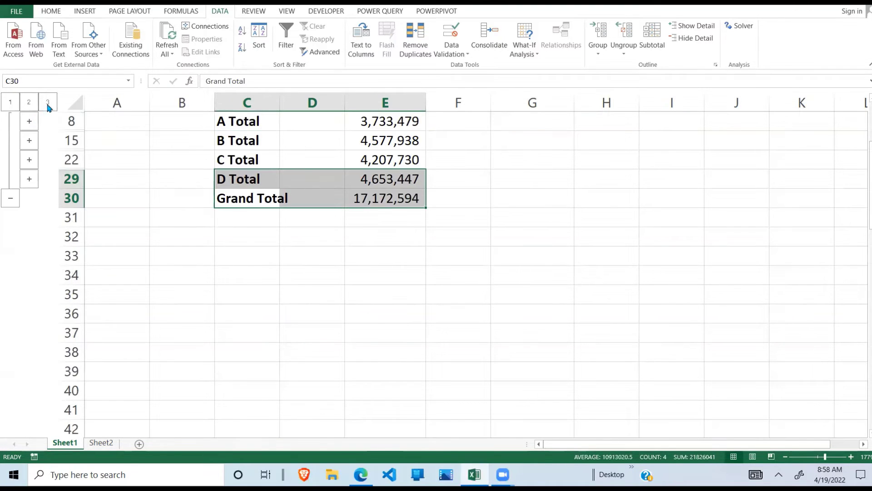
left_click(45, 106)
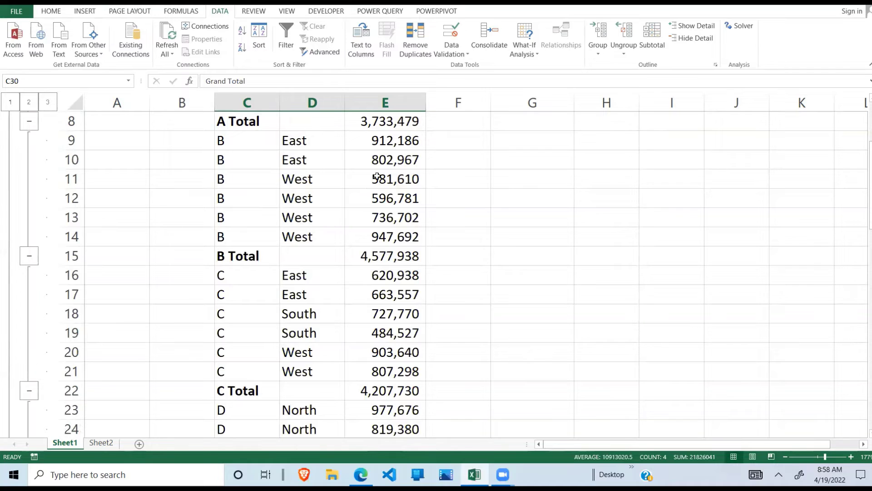
left_click_drag(870, 191, 861, 98)
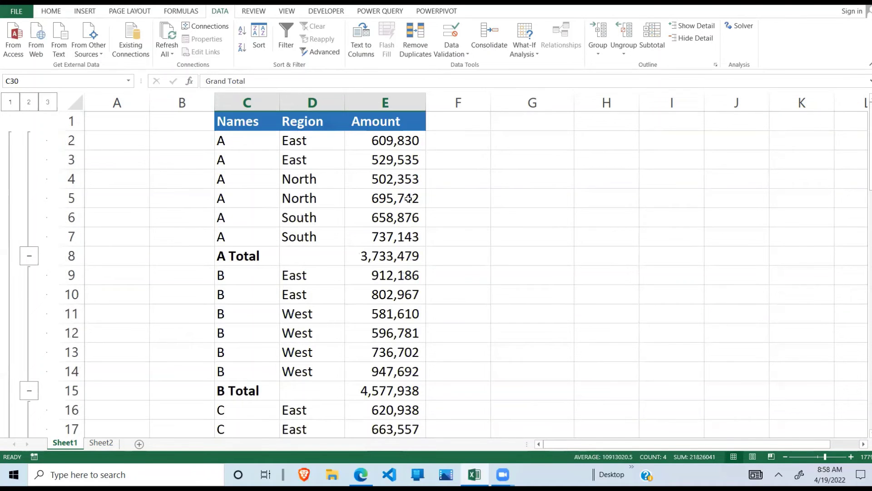
left_click(28, 103)
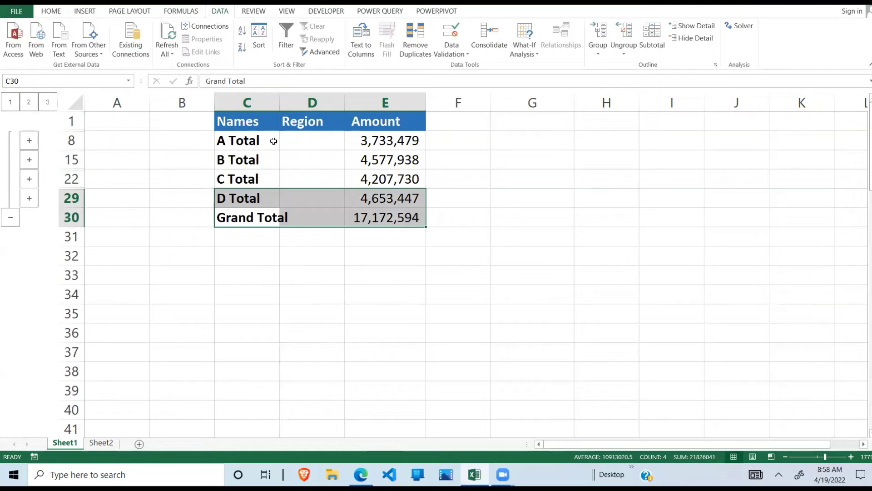
left_click(11, 103)
left_click(28, 103)
left_click(48, 102)
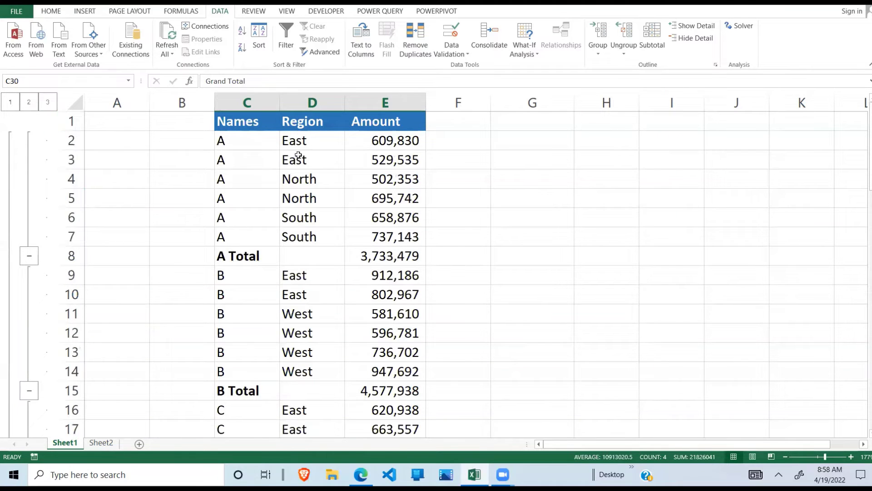
left_click(29, 103)
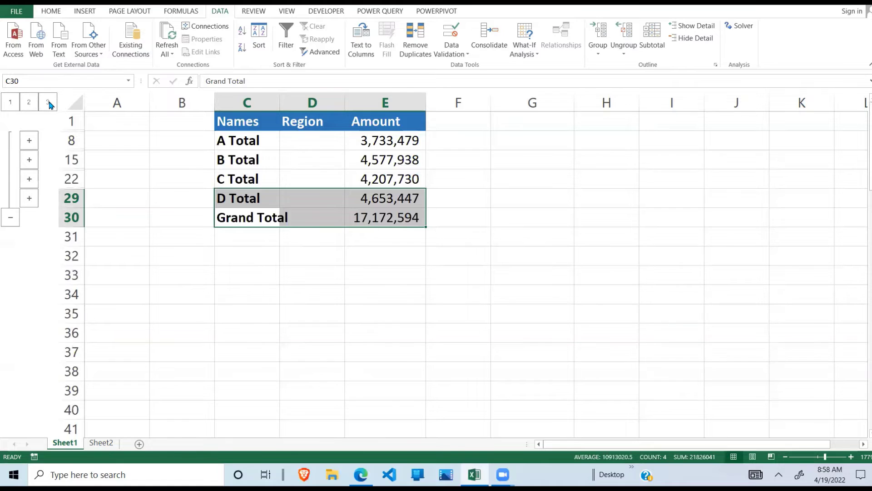
left_click(49, 103)
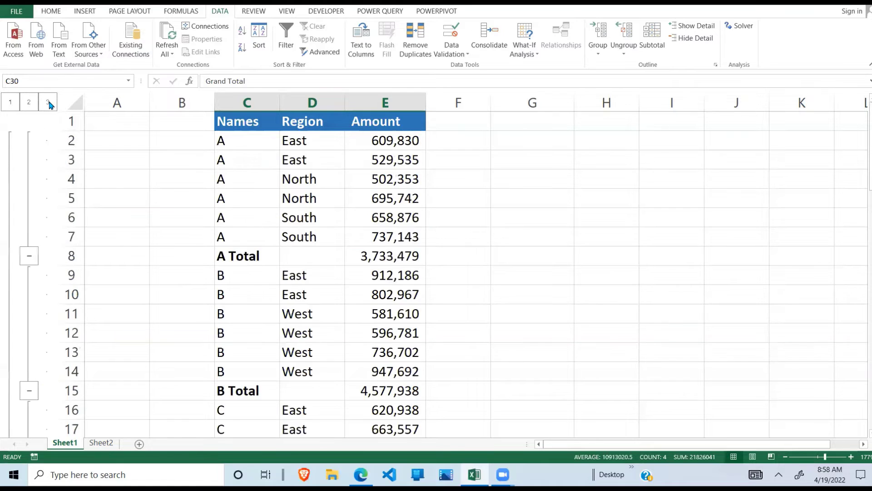
left_click(11, 103)
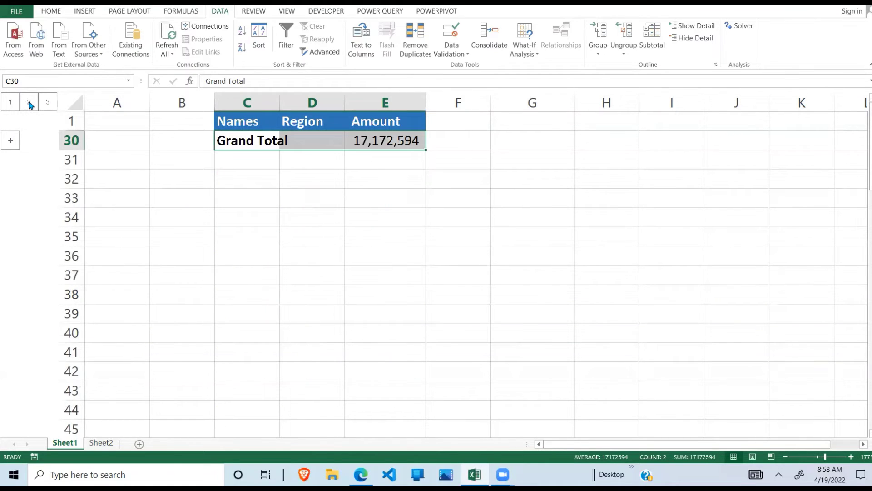
left_click(29, 102)
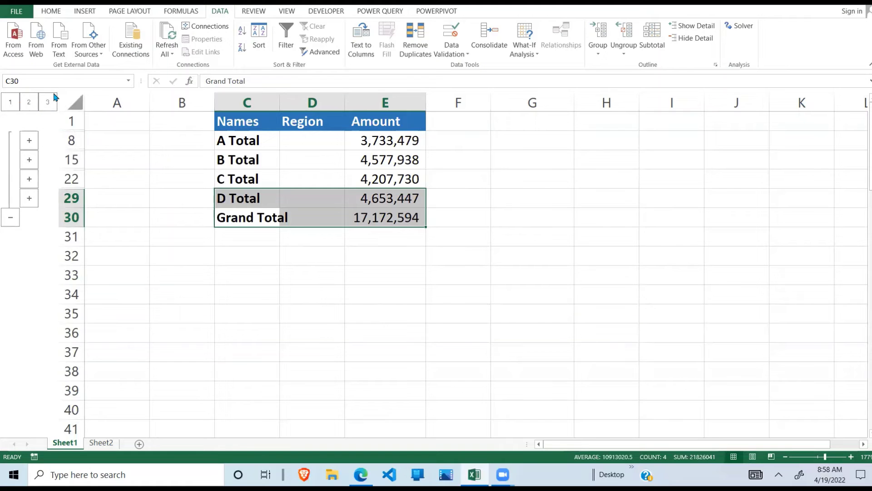
left_click(47, 103)
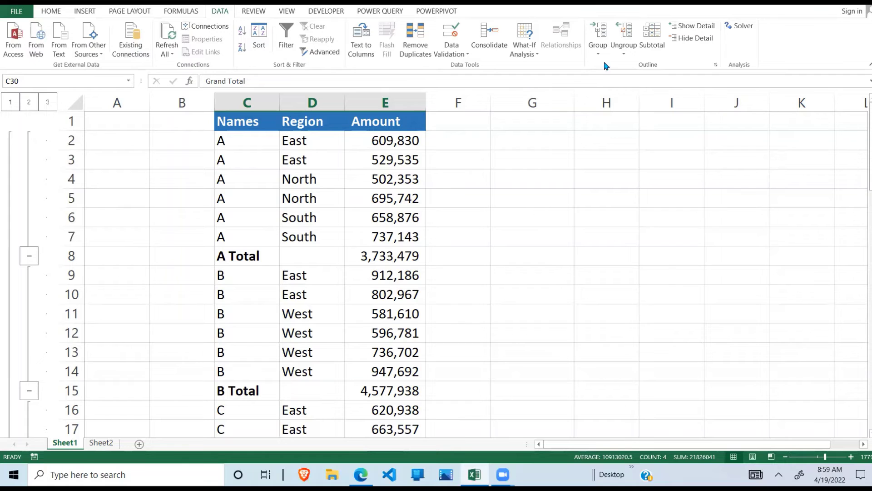
Clear the whole outline grouping from the Sheet1 data while keeping the subtotal rows.
left_click(624, 50)
left_click(647, 80)
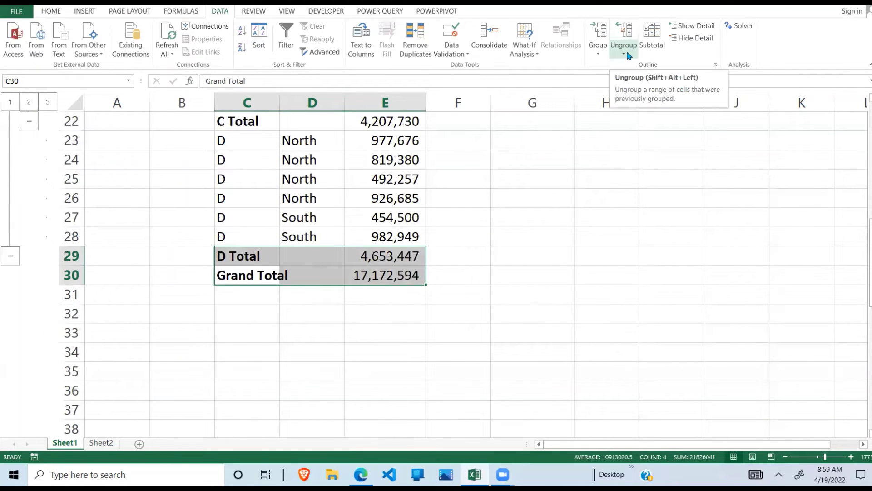
left_click(283, 212)
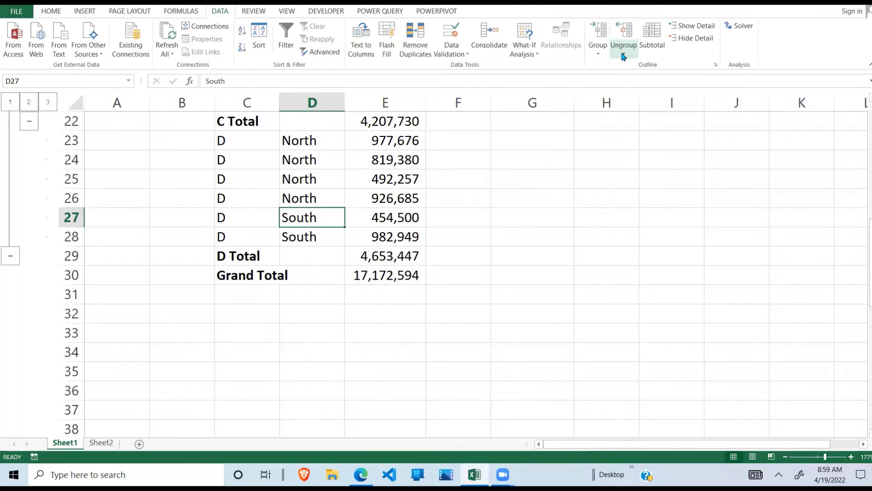
left_click(245, 175)
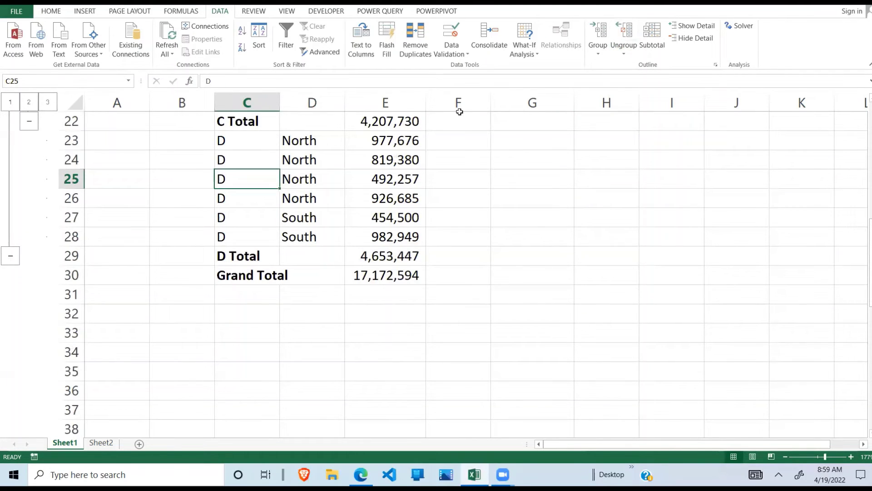
left_click(618, 56)
left_click(650, 81)
left_click(218, 233)
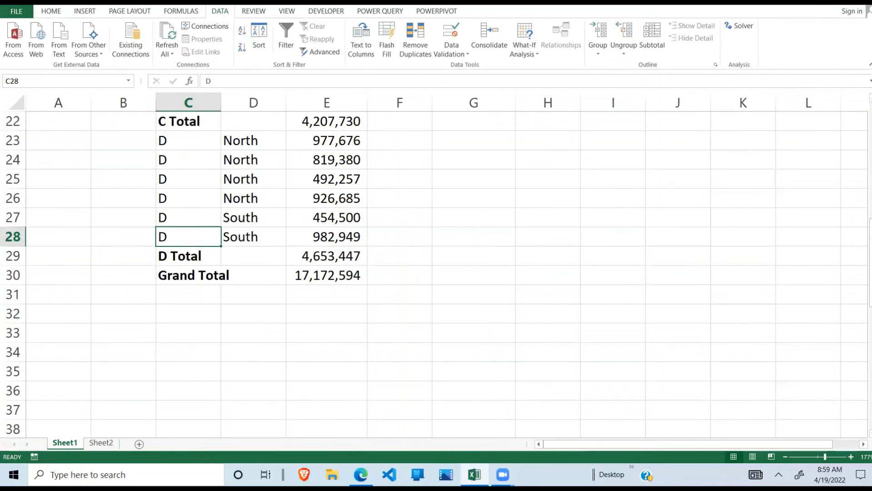
Examine the ungrouped Sheet1 records and total rows, including the Names and Region columns from the header down.
scroll(436, 272, "up", 7)
left_click(254, 281)
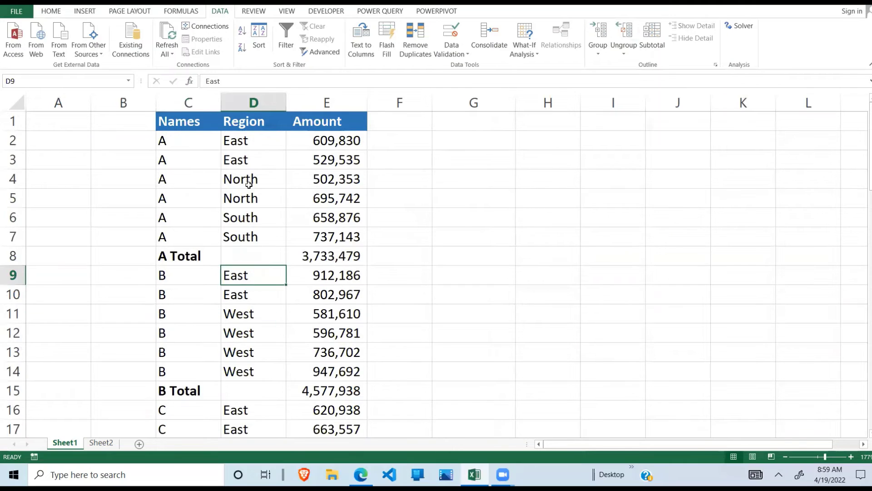
left_click_drag(194, 127, 311, 405)
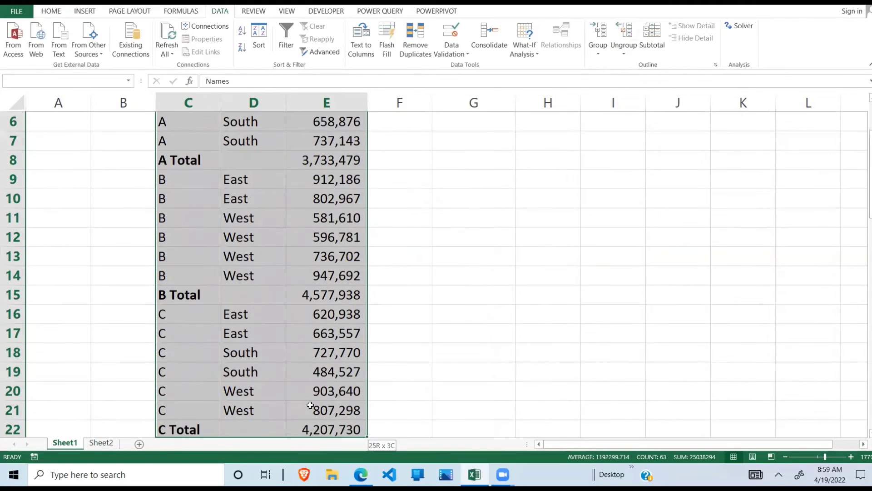
left_click(274, 335)
key("Up")
key("Up")
key("Up")
key("Up")
key("Up")
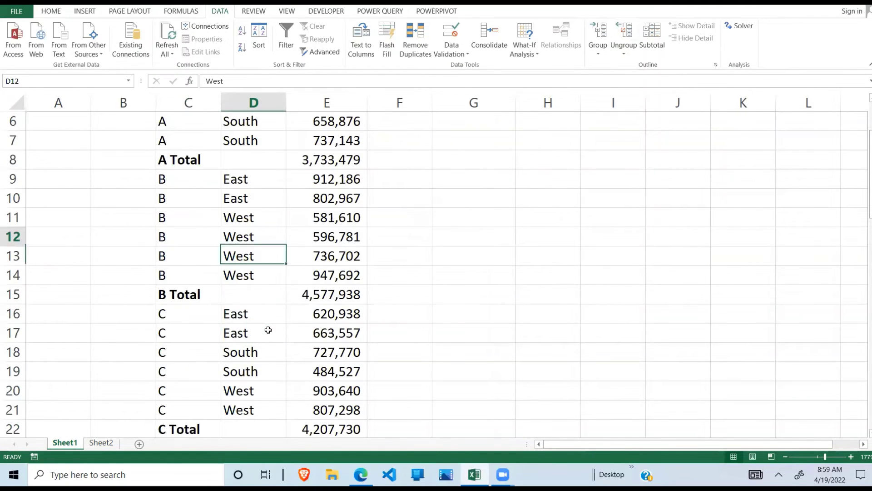
key("Up")
key("Up")
key("Up")
key("Up")
key("Up")
key("Up")
key("Up")
key("Up")
key("Up")
key("Up")
key("Up")
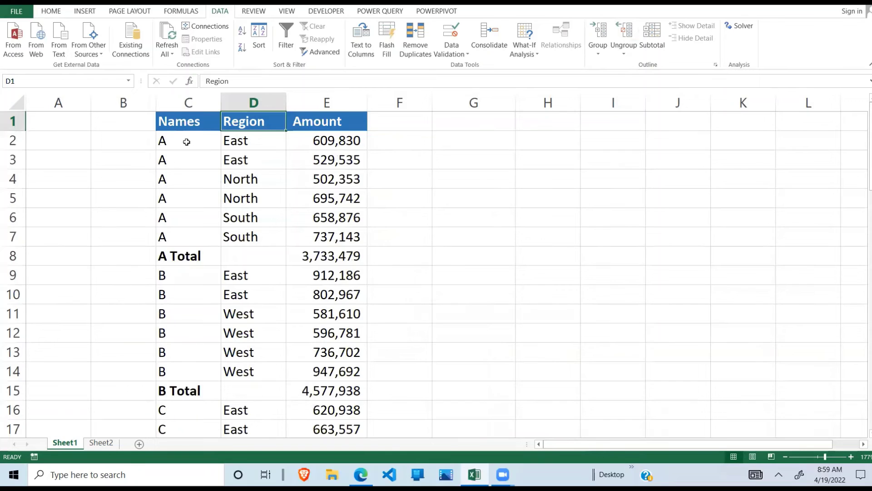
left_click_drag(188, 120, 193, 346)
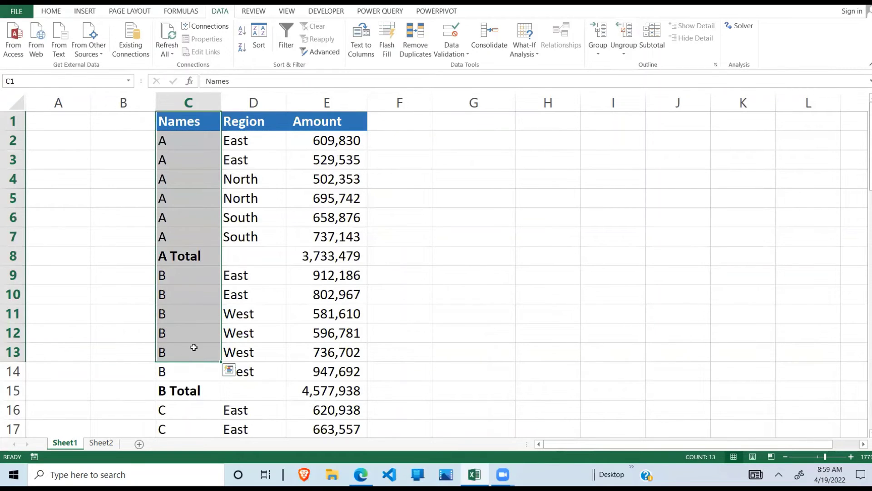
left_click_drag(253, 121, 249, 399)
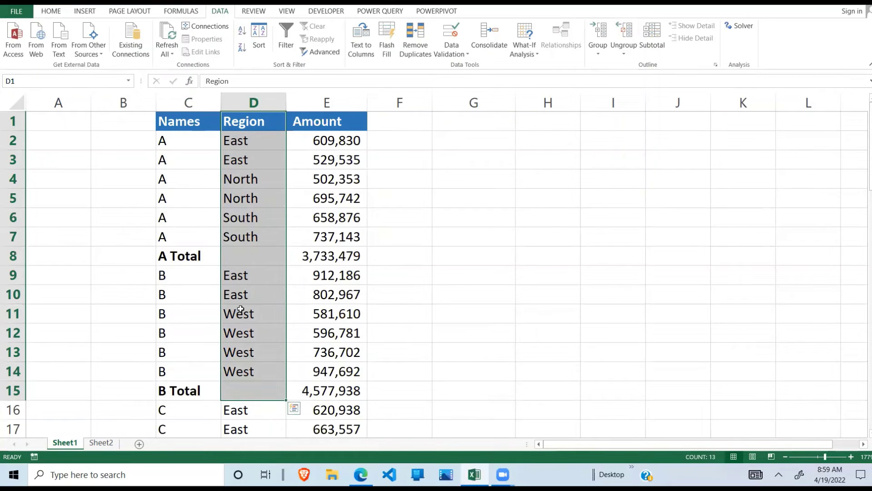
Switch to Sheet2 and examine the records in C1:E25 and how the Region values are grouped.
left_click(101, 442)
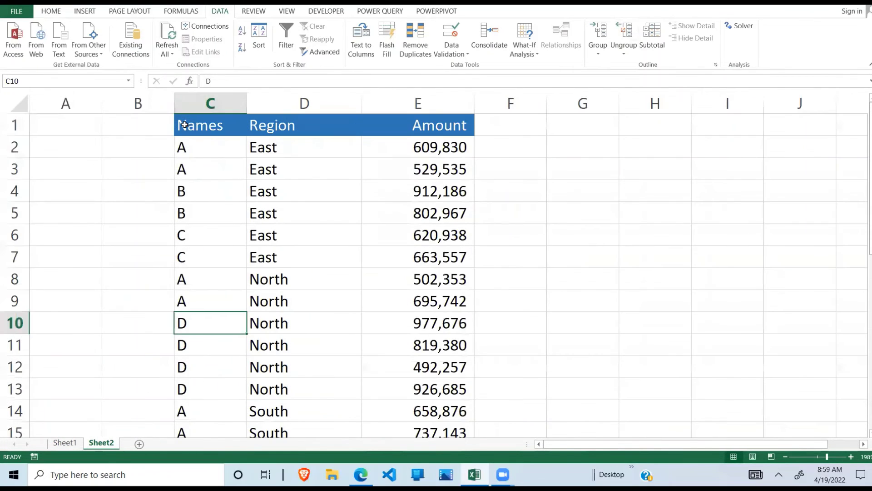
left_click_drag(184, 122, 422, 393)
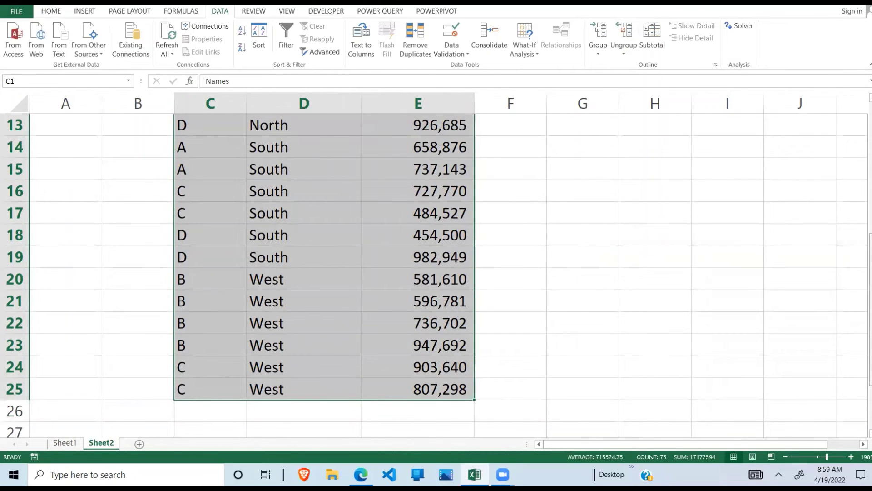
left_click_drag(870, 257, 870, 109)
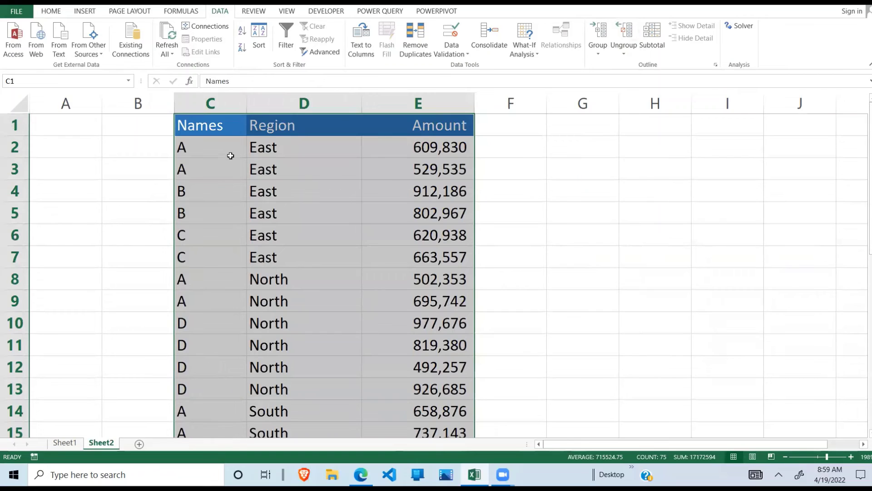
left_click(218, 150)
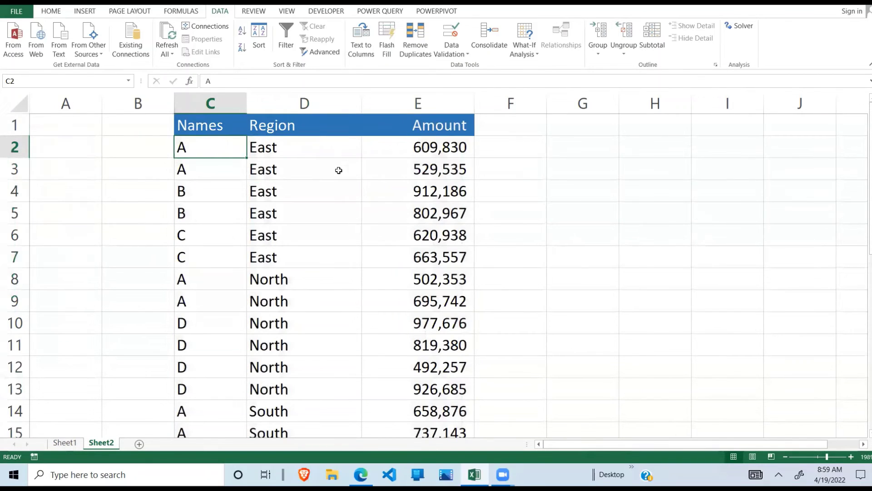
left_click(292, 270)
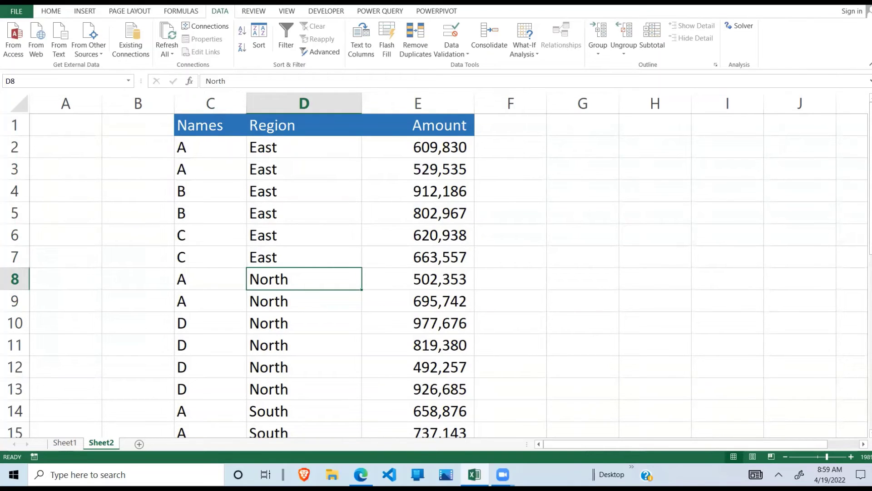
Add Sum subtotals of the Amount column at each change in Region to the Sheet2 data, with summaries below the data.
left_click(657, 41)
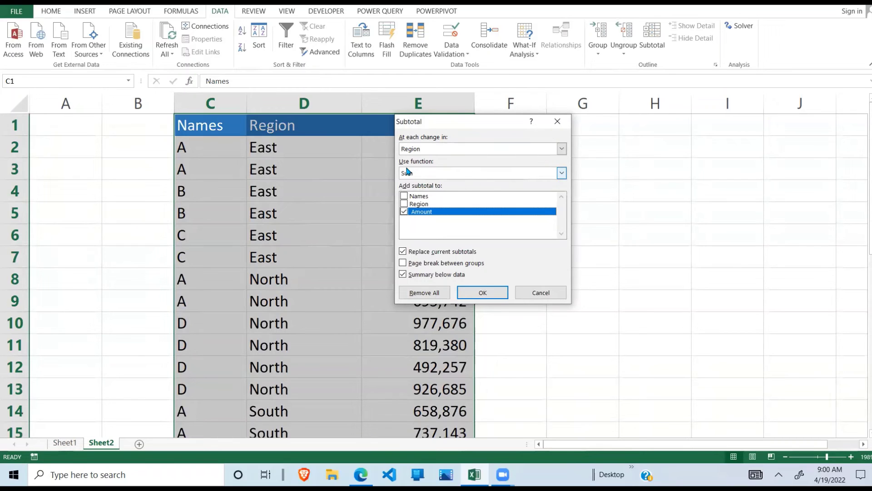
left_click(562, 173)
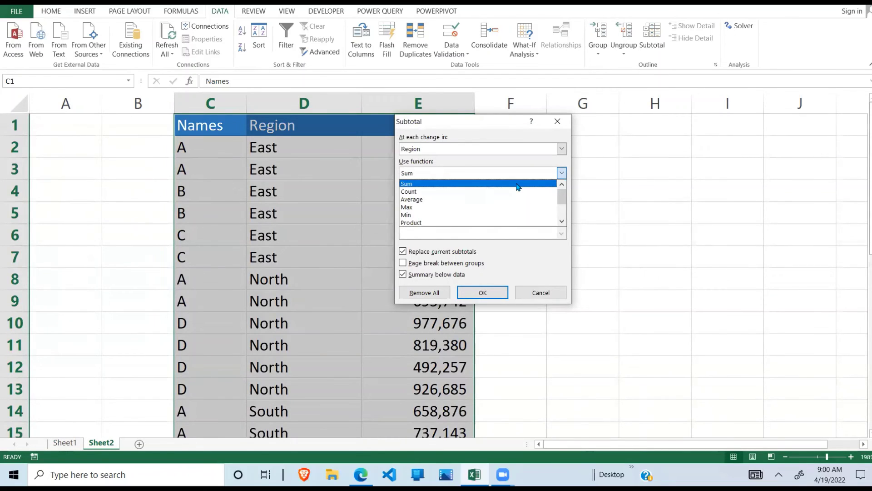
left_click(518, 184)
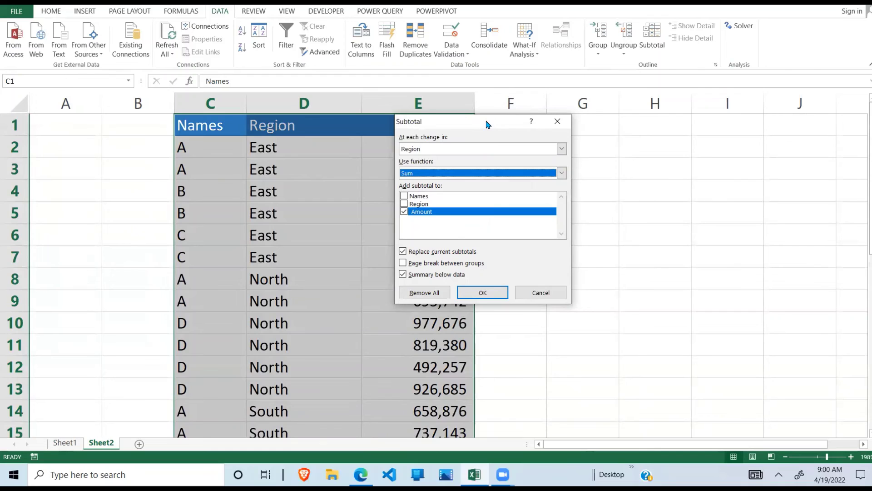
left_click_drag(487, 123, 610, 103)
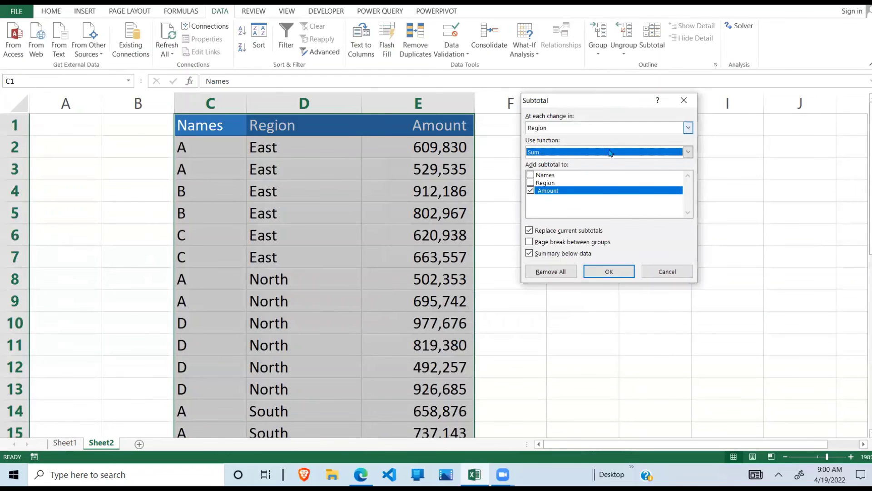
left_click(610, 271)
left_click(370, 295)
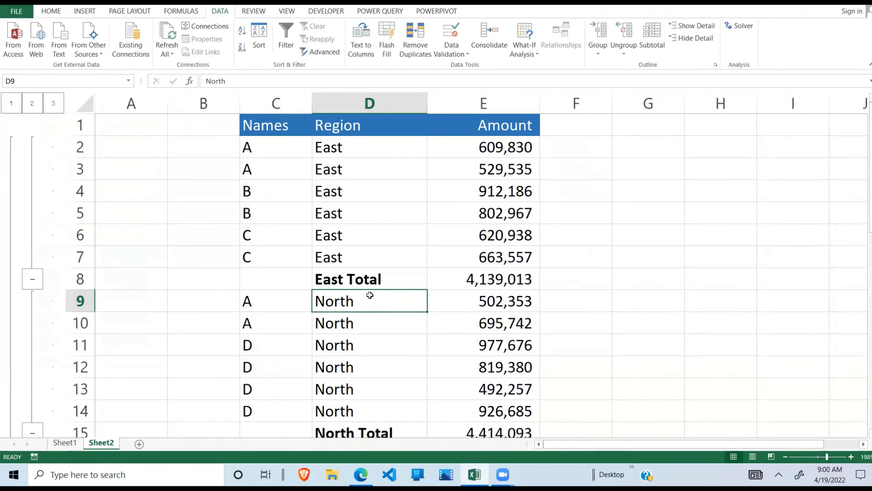
Examine the Sheet2 region subtotals, checking the East records with their total row, the North total row and the Names and Region columns.
left_click_drag(323, 147, 436, 279)
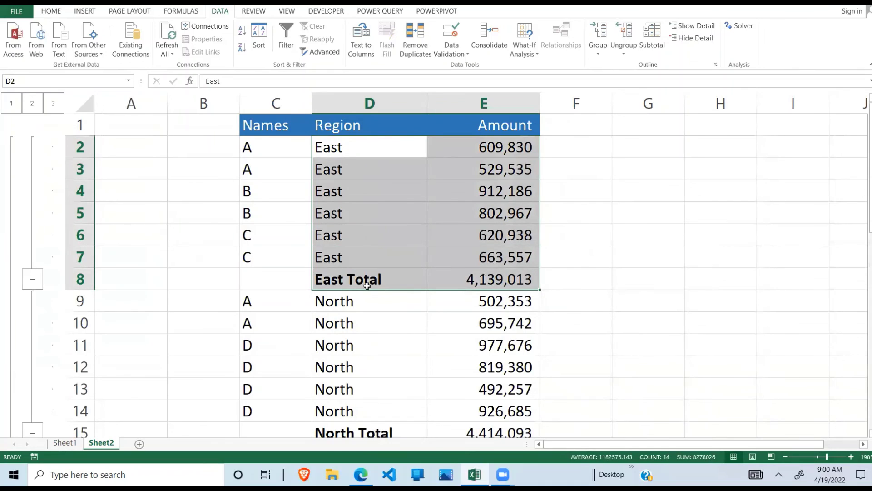
left_click_drag(331, 279, 522, 279)
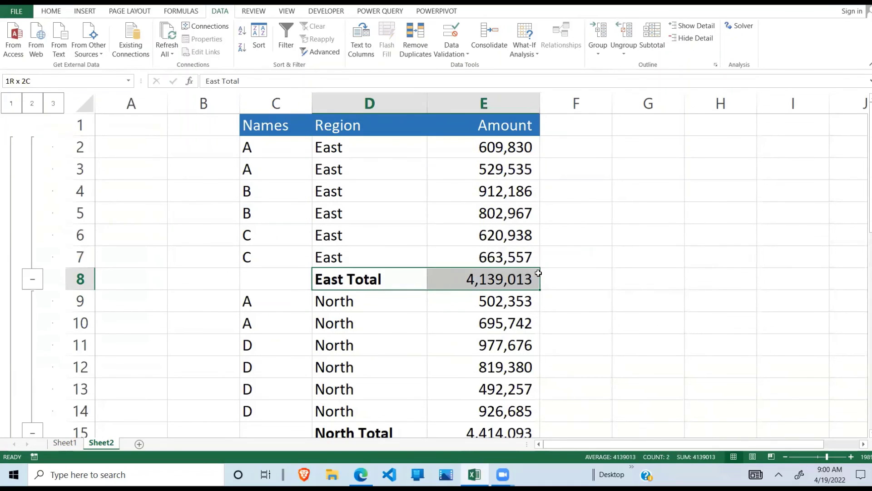
left_click(336, 433)
left_click_drag(336, 433, 482, 433)
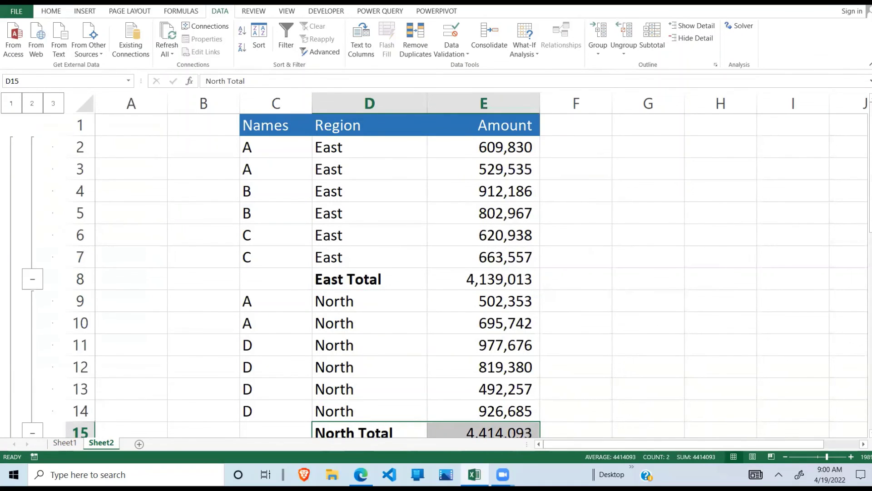
mouse_move(871, 132)
left_mouse_down()
mouse_move(870, 316)
mouse_move(871, 130)
left_mouse_up()
left_click(400, 241)
left_click_drag(266, 119, 295, 278)
left_click_drag(368, 169, 388, 272)
left_click(469, 240)
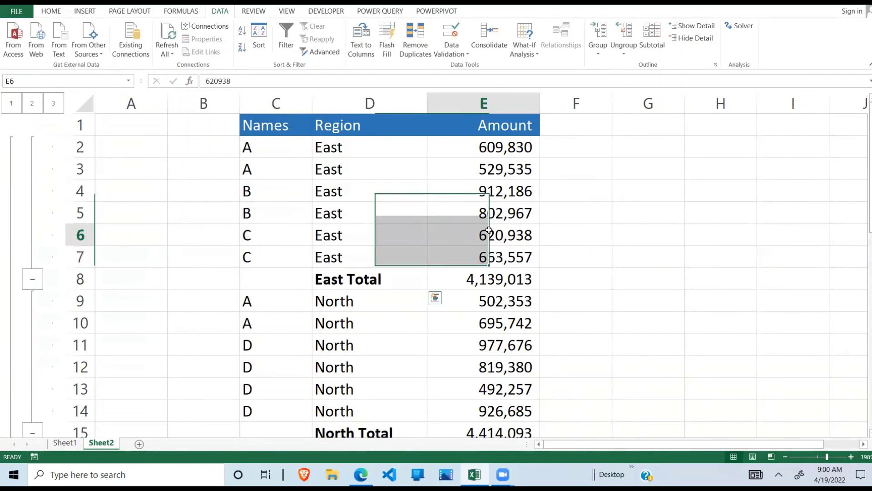